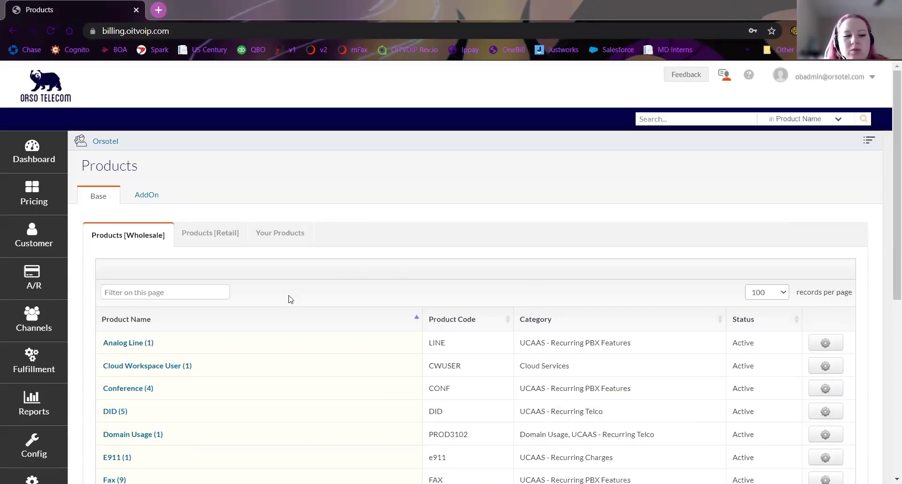
Step: Scroll down the wholesale base product list
scroll(88, 345, "down", 1)
mouse_move(34, 387)
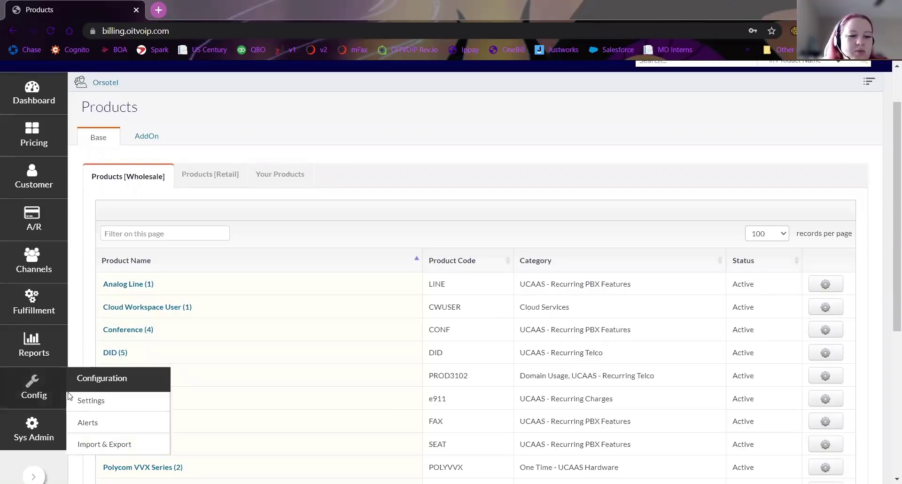
Step: Open Config Settings and scroll the Business Profile down to Prefix Settings
left_click(115, 405)
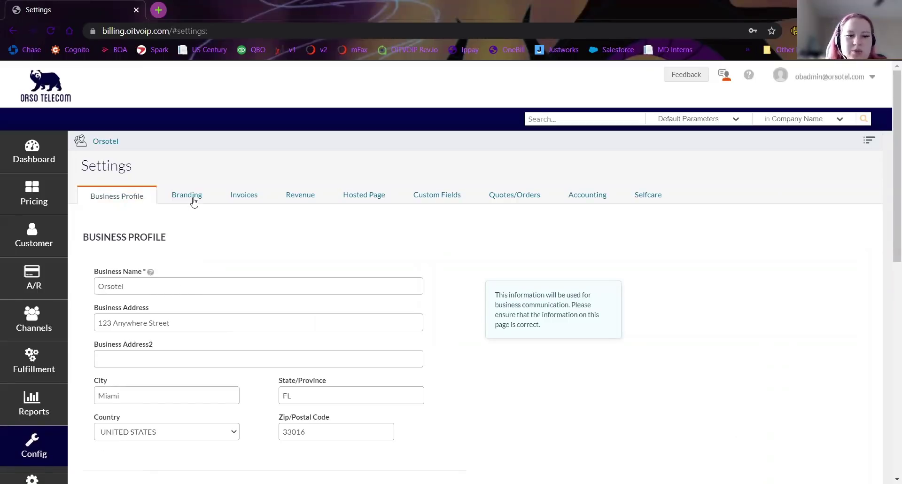
scroll(230, 195, "down", 1)
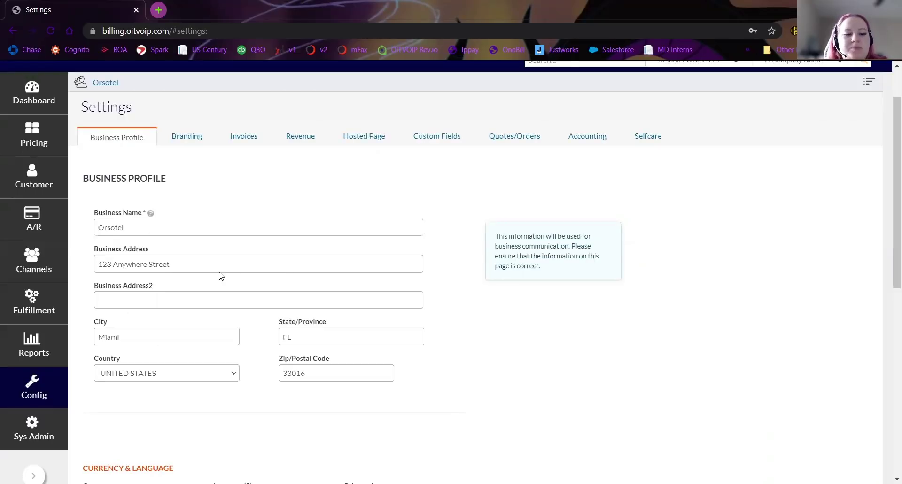
scroll(132, 336, "down", 3)
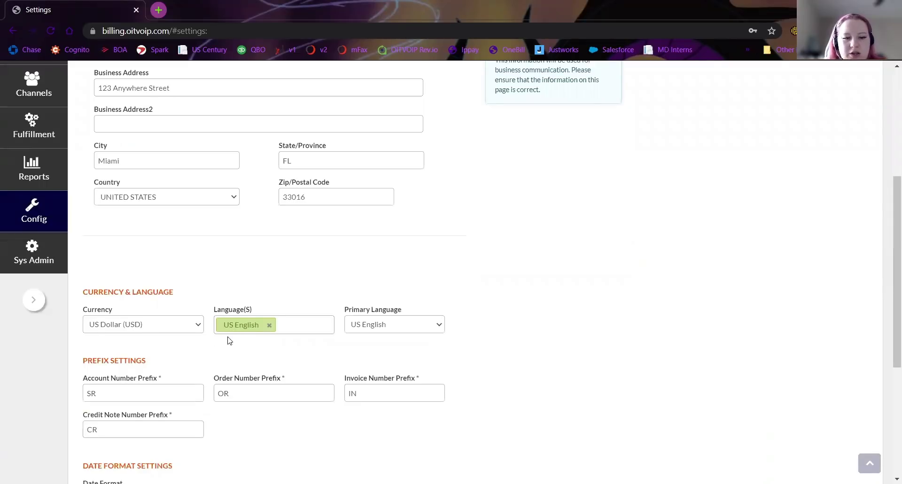
scroll(136, 357, "down", 1)
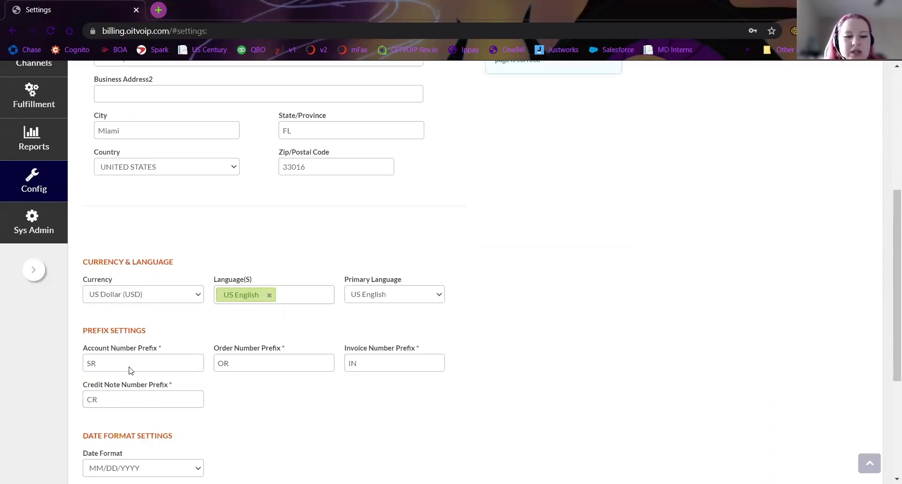
scroll(120, 362, "down", 1)
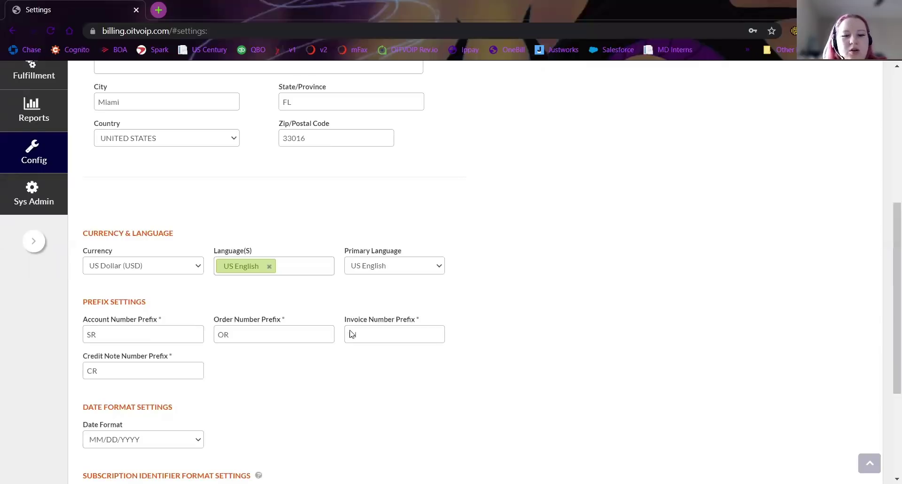
Step: Change the invoice number prefix from IN to INV
left_click(390, 337)
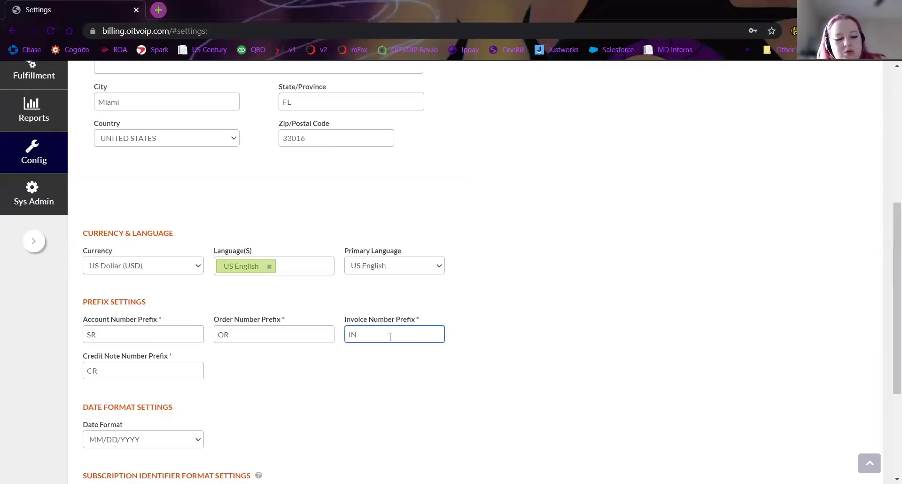
type("V")
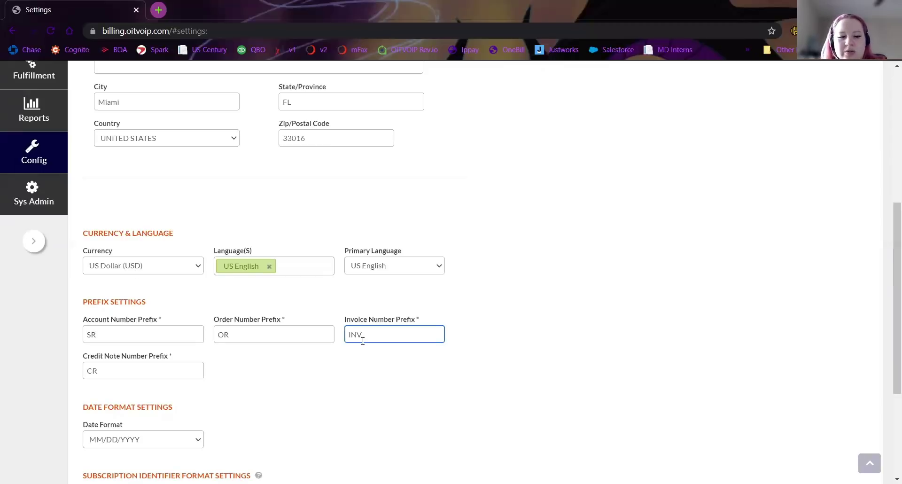
scroll(362, 341, "down", 1)
scroll(329, 338, "down", 1)
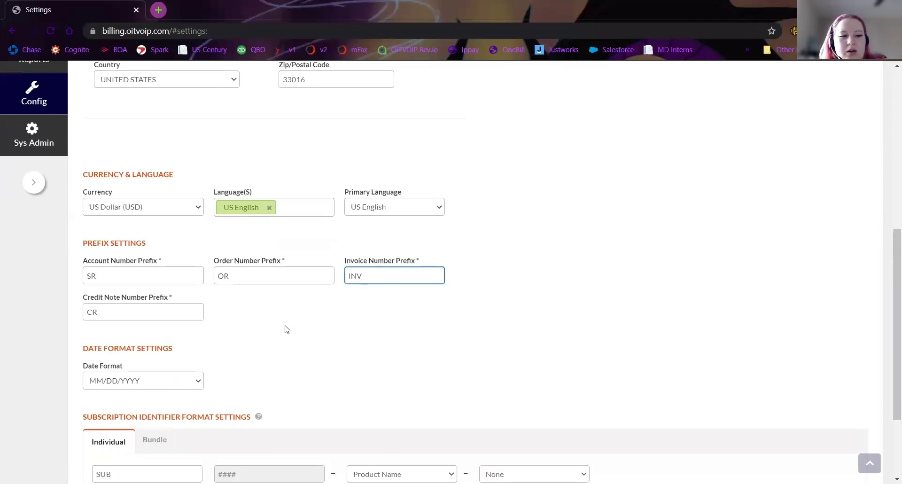
scroll(98, 273, "down", 4)
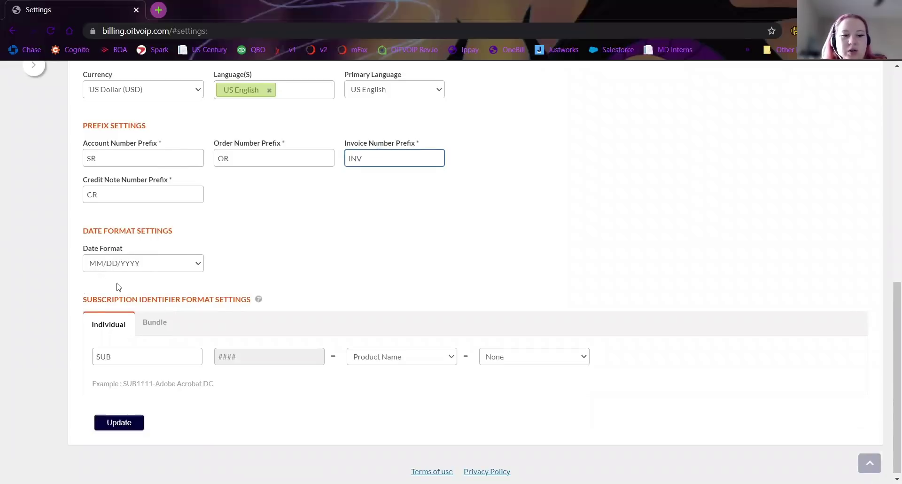
Step: Keep MM/DD/YYYY date format and None subscription suffix, then save the business profile
left_click(139, 269)
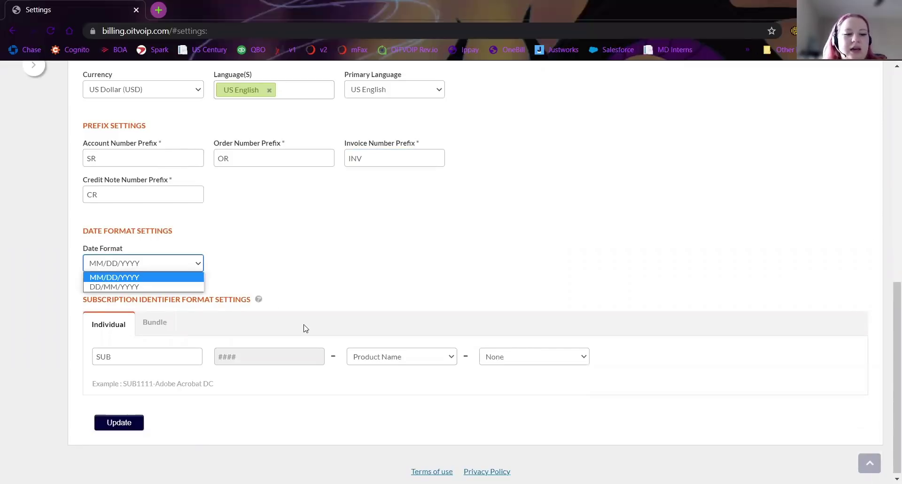
left_click(499, 376)
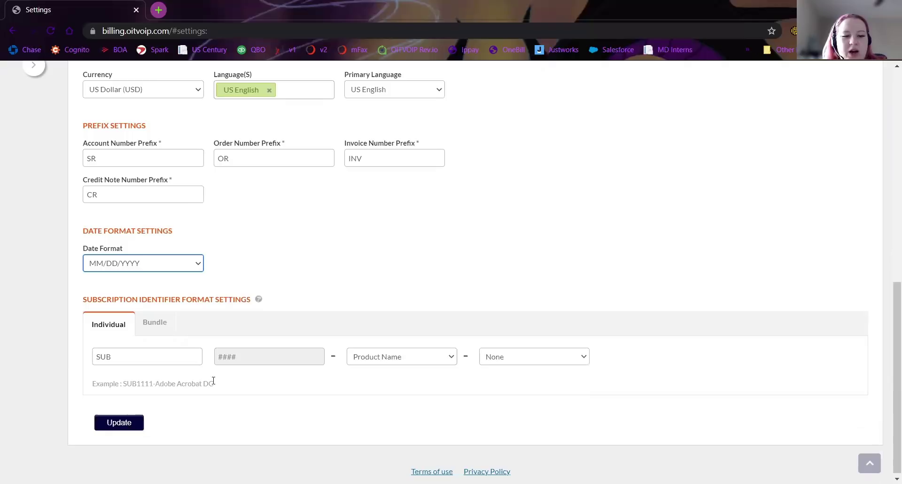
left_click_drag(114, 393, 101, 386)
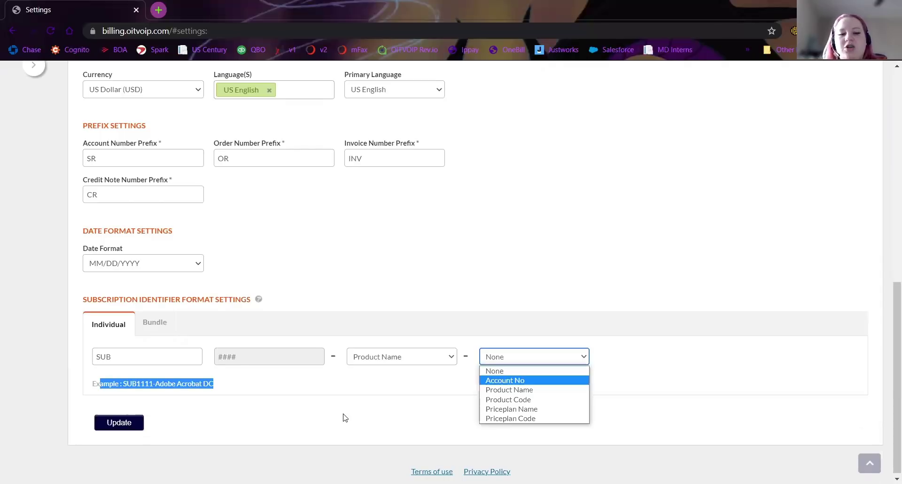
left_click(119, 450)
left_click(115, 424)
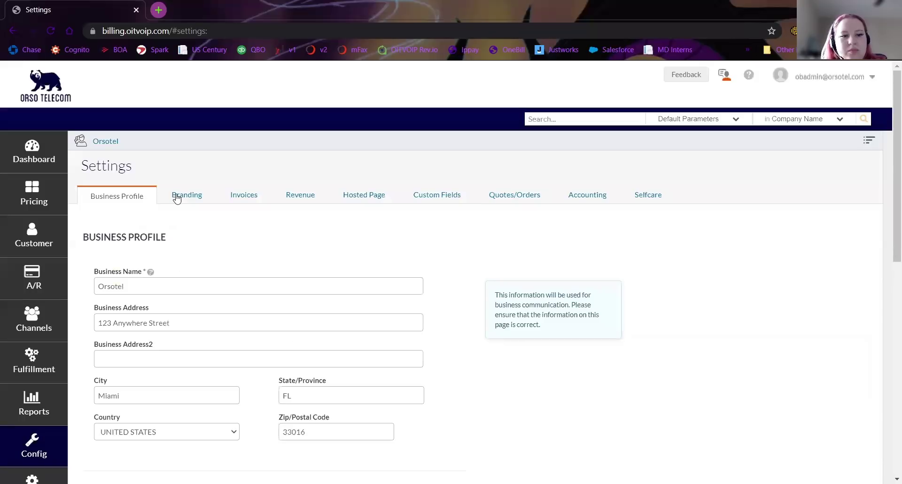
Step: Review the Branding theme colours, logo and title bar settings, and save them
left_click(177, 198)
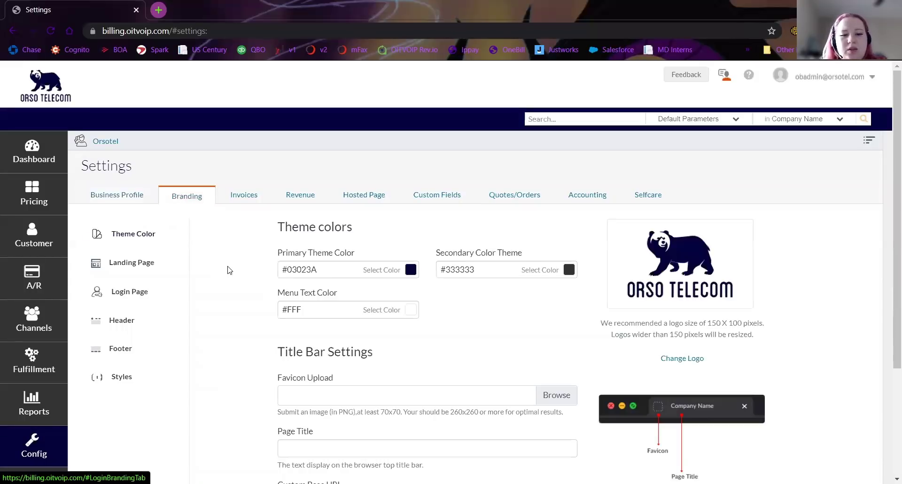
scroll(329, 235, "down", 1)
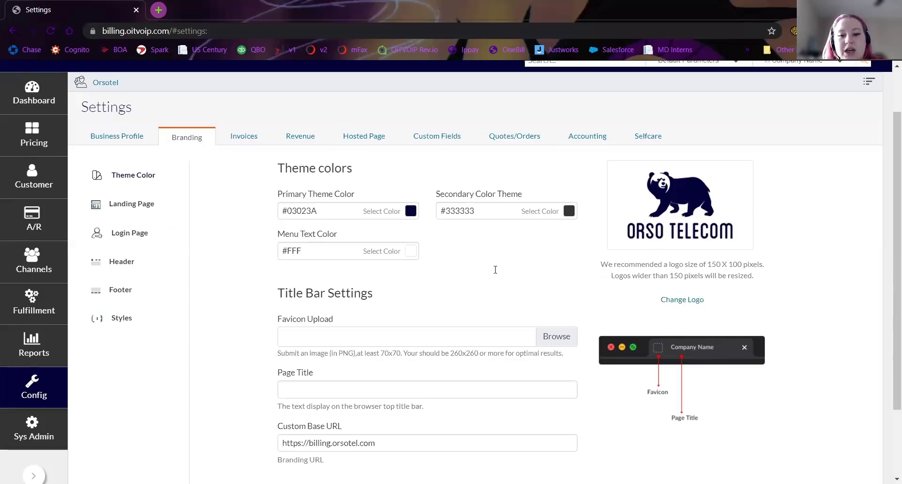
scroll(495, 268, "up", 2)
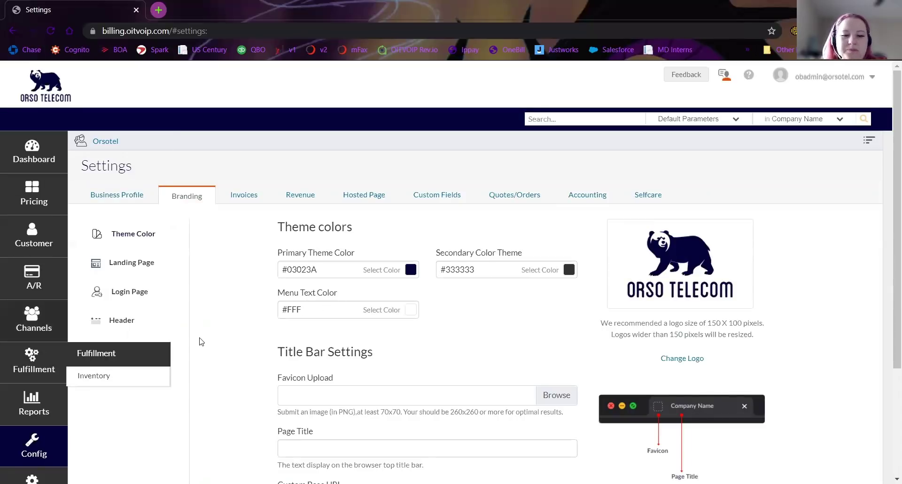
scroll(395, 308, "down", 2)
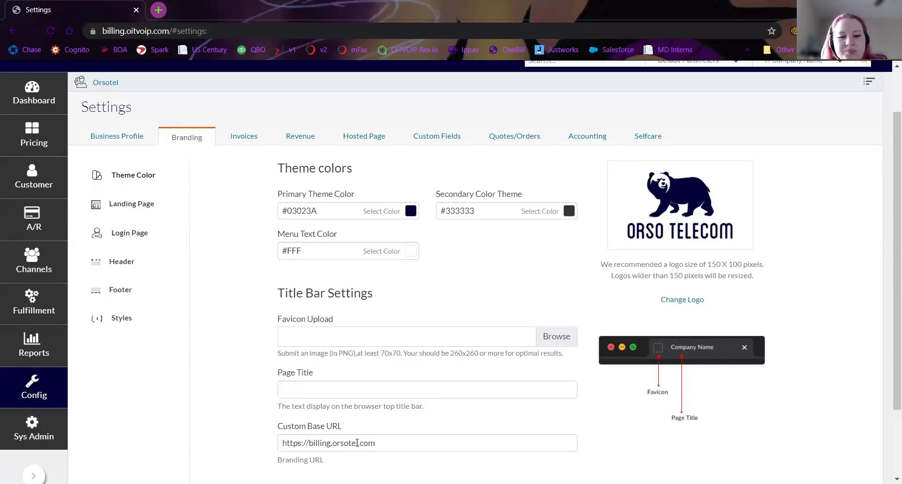
scroll(372, 400, "down", 2)
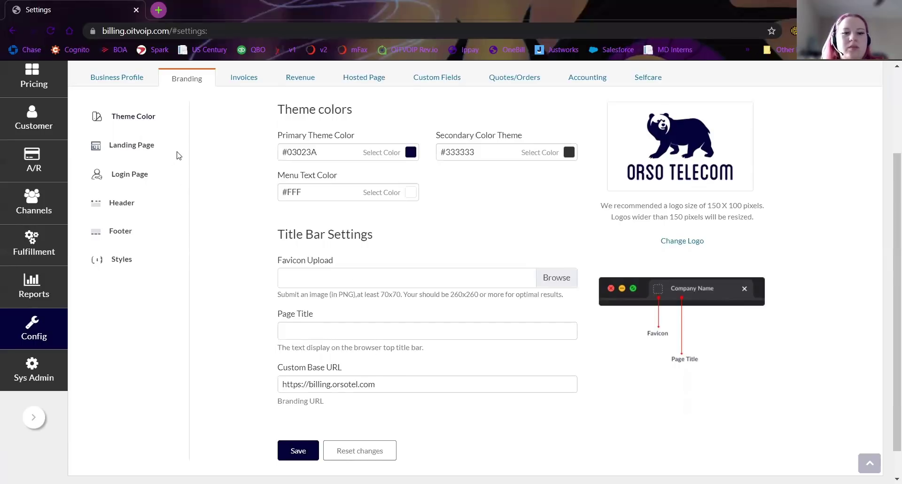
scroll(366, 284, "down", 1)
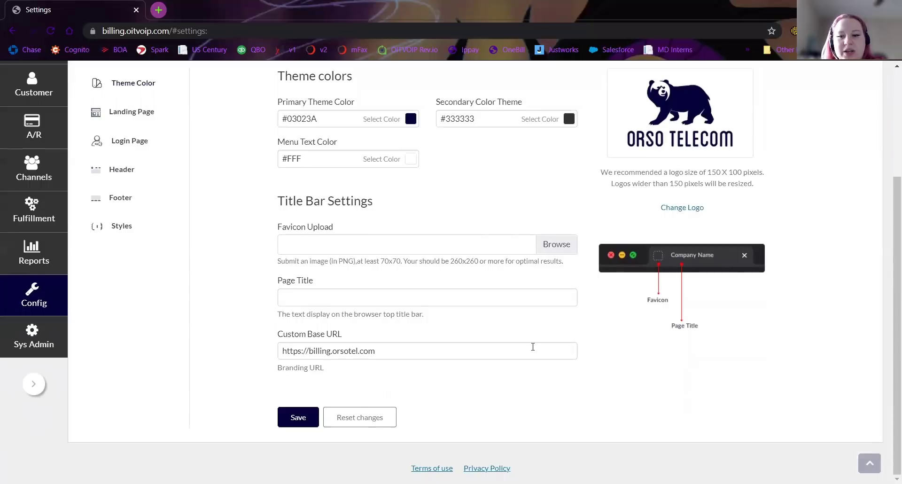
left_click(302, 415)
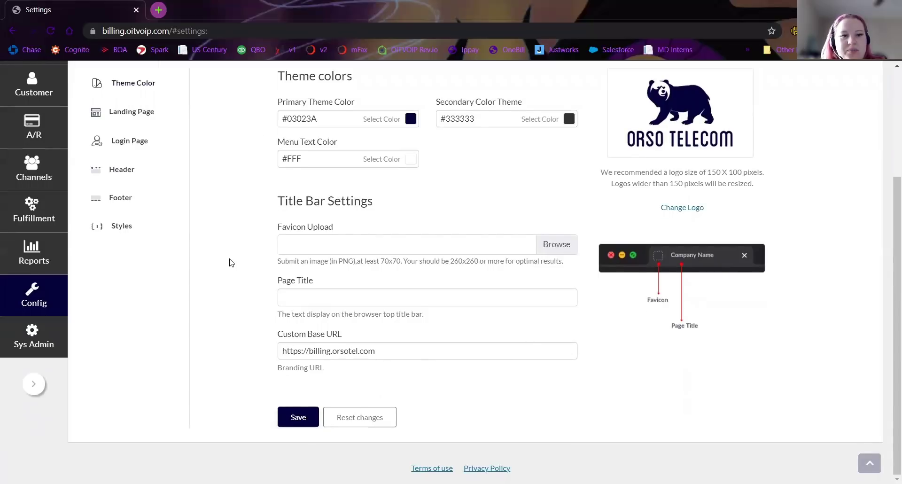
scroll(231, 262, "up", 3)
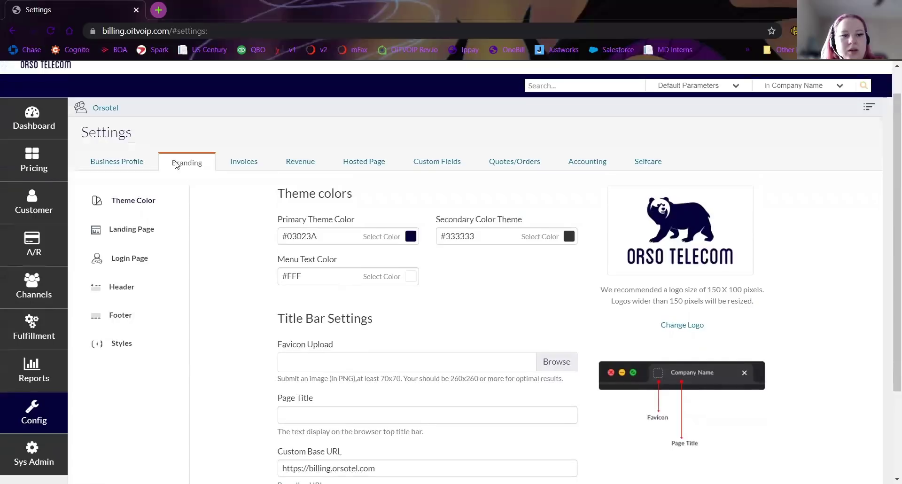
Step: Show the Landing Page branding section with its getting-started URL option
left_click(135, 233)
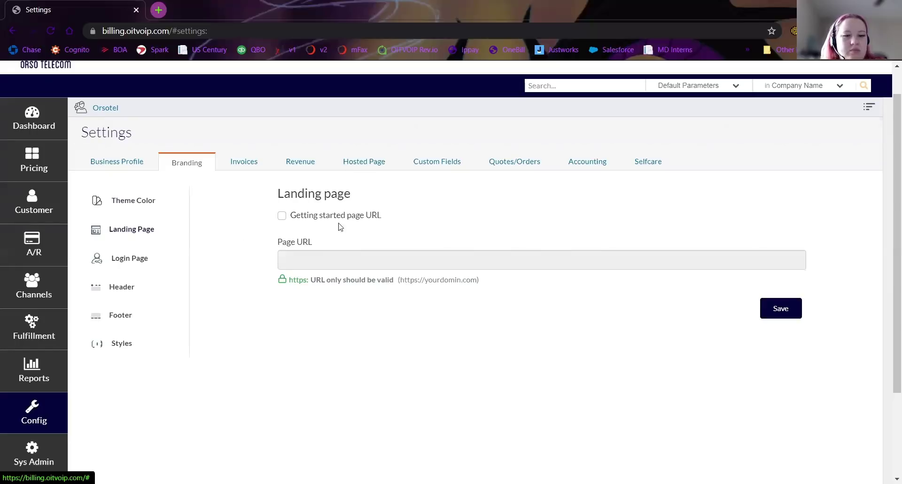
Step: Review the Login Page preview, background and login box colours, and save them
left_click(120, 263)
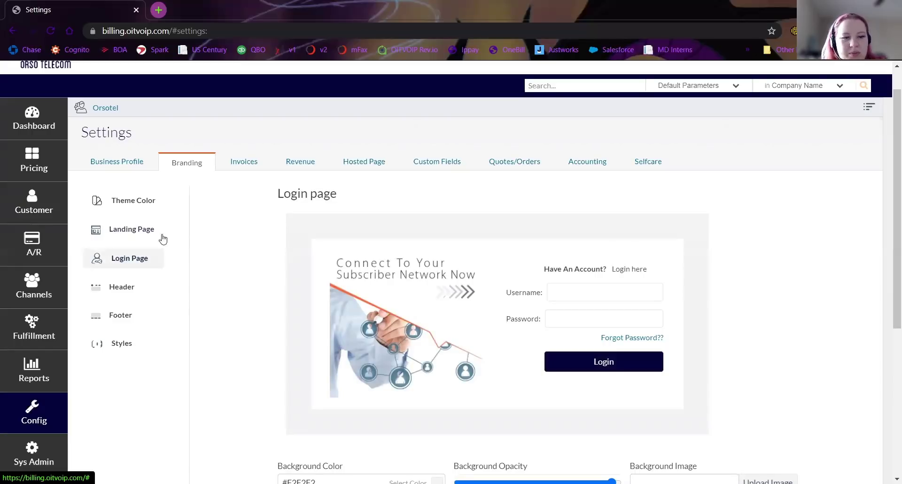
scroll(430, 208, "down", 1)
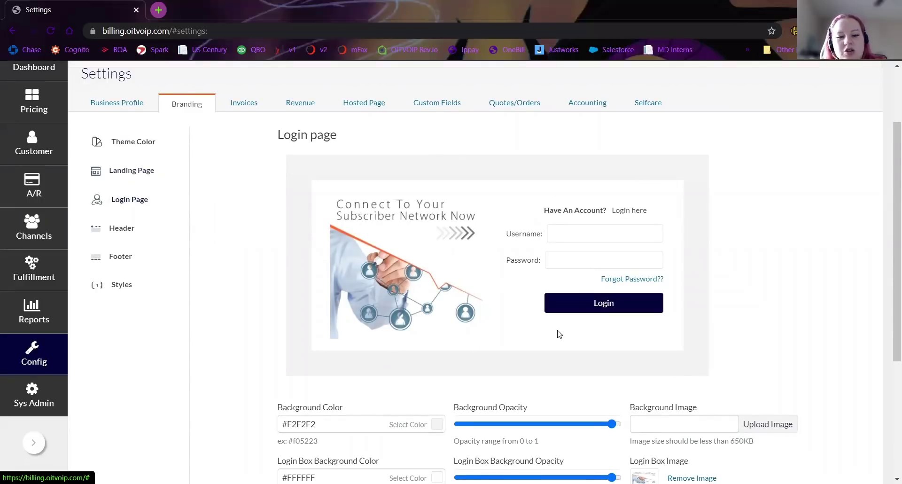
scroll(559, 333, "down", 3)
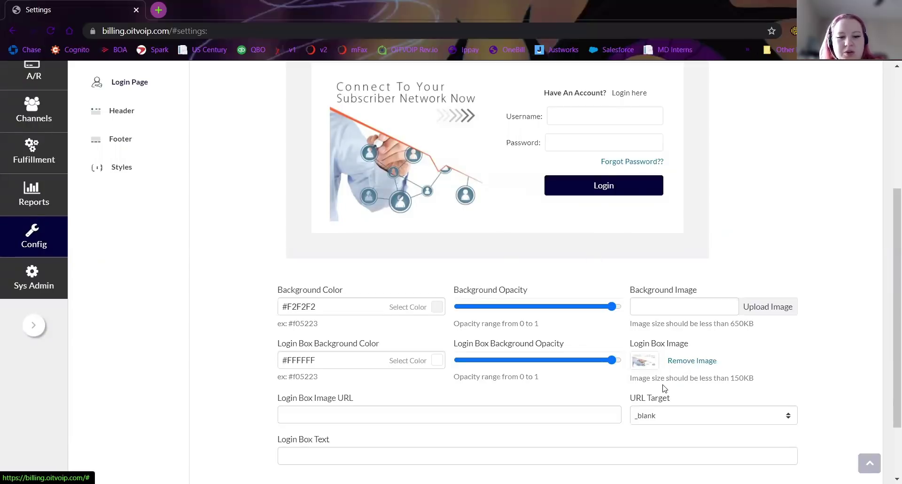
scroll(664, 387, "down", 1)
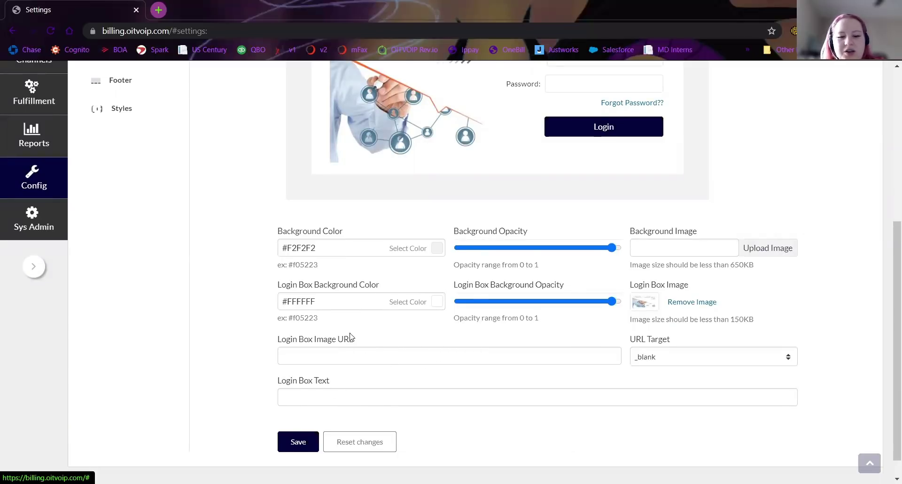
left_click(303, 444)
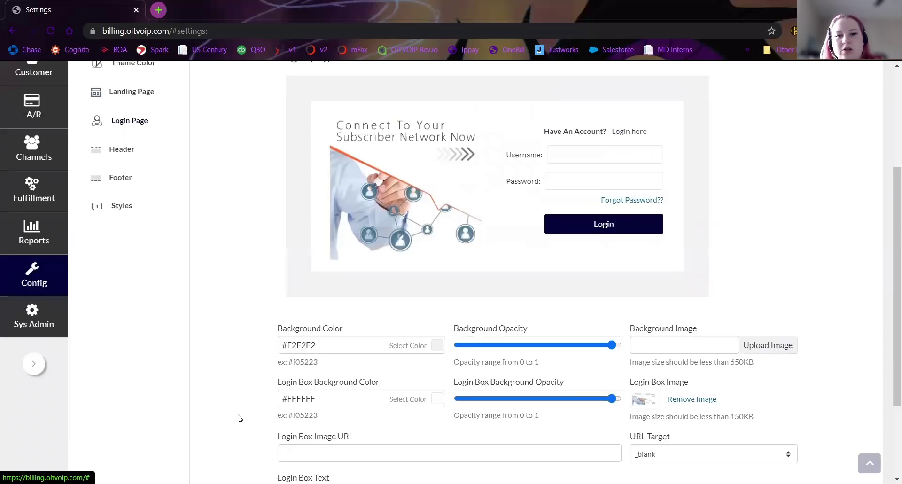
scroll(250, 427, "up", 6)
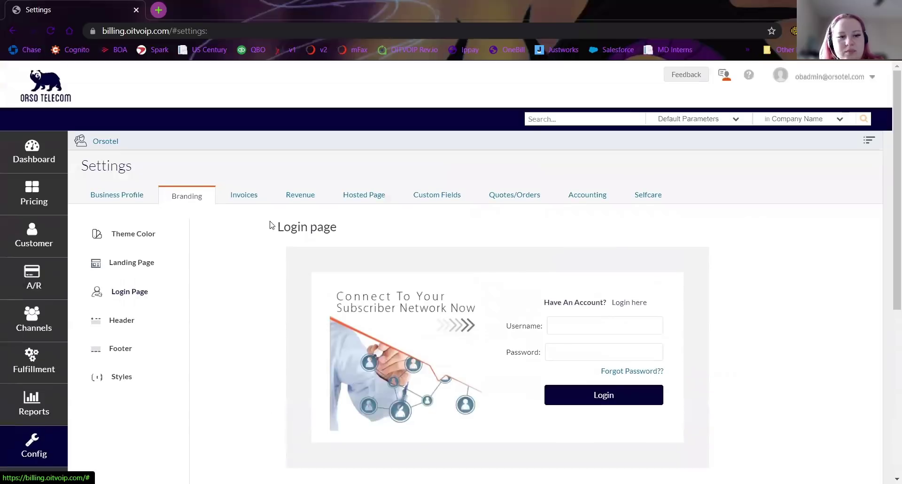